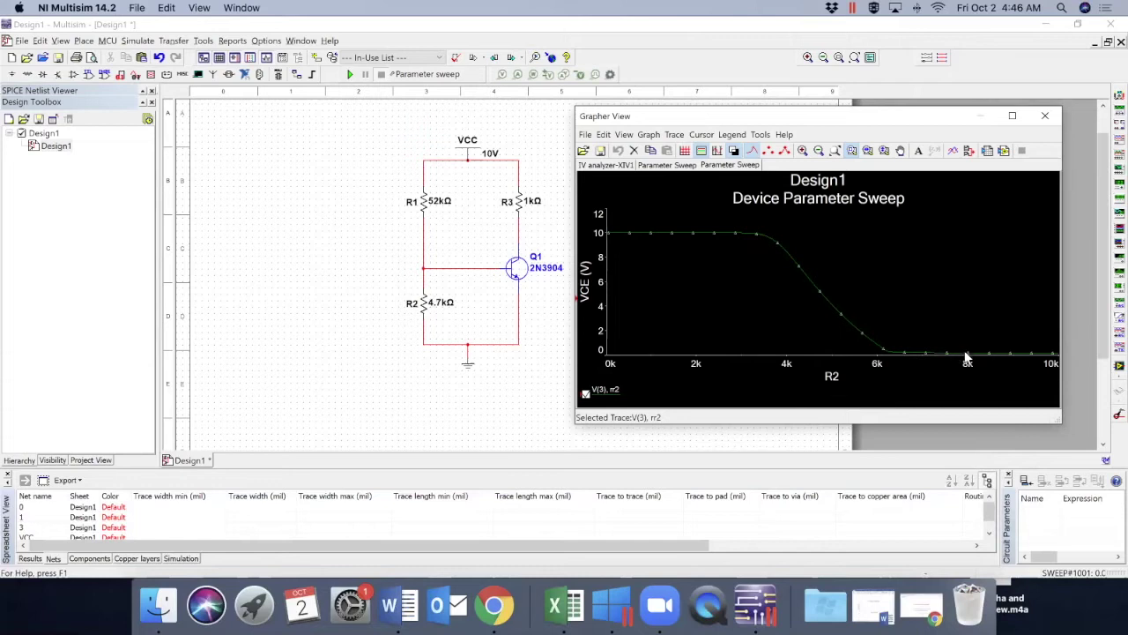
- Set the VCE (left) axis maximum to 1 in the graph properties
{"action": "double_click", "coordinate": [603, 308]}
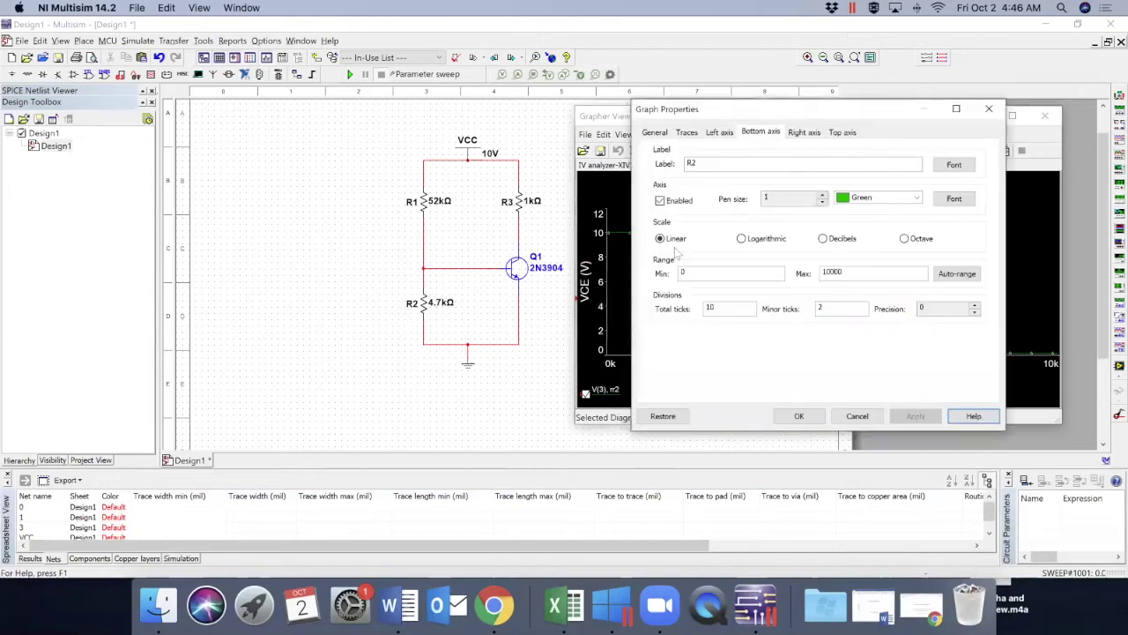
{"action": "left_click", "coordinate": [720, 133]}
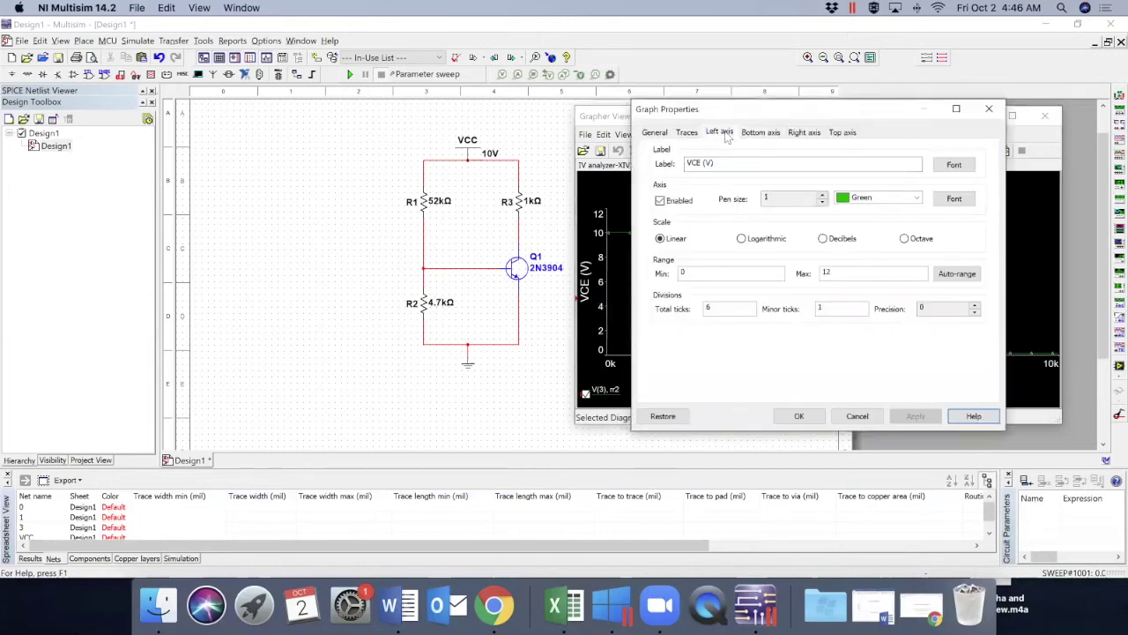
{"action": "left_click", "coordinate": [841, 272]}
{"action": "key", "text": "BackSpace"}
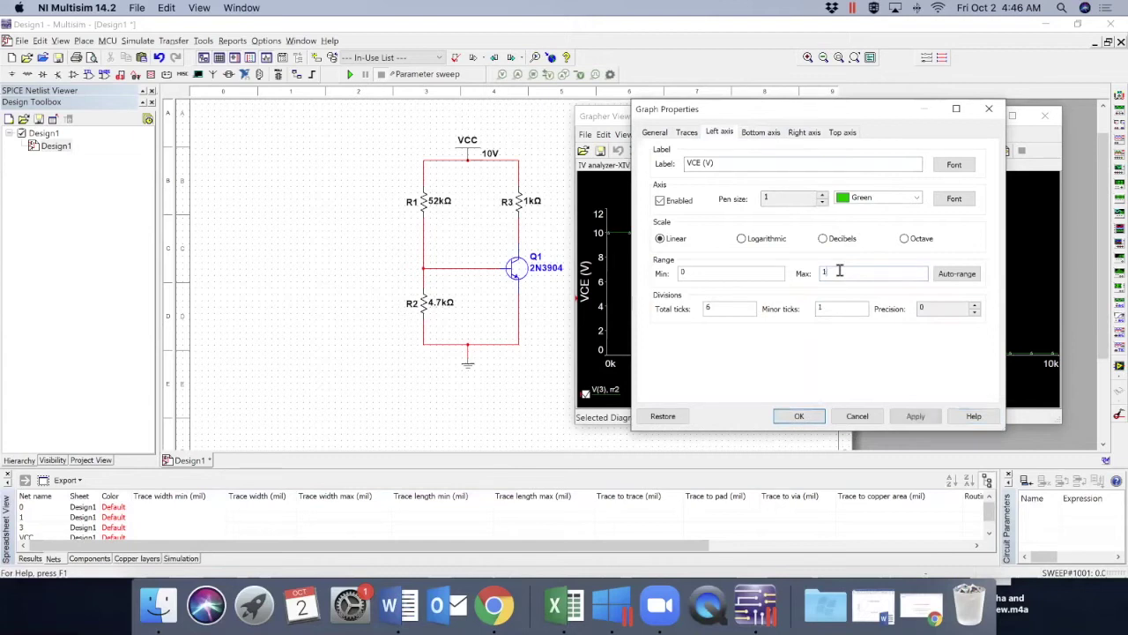
{"action": "left_click", "coordinate": [799, 416]}
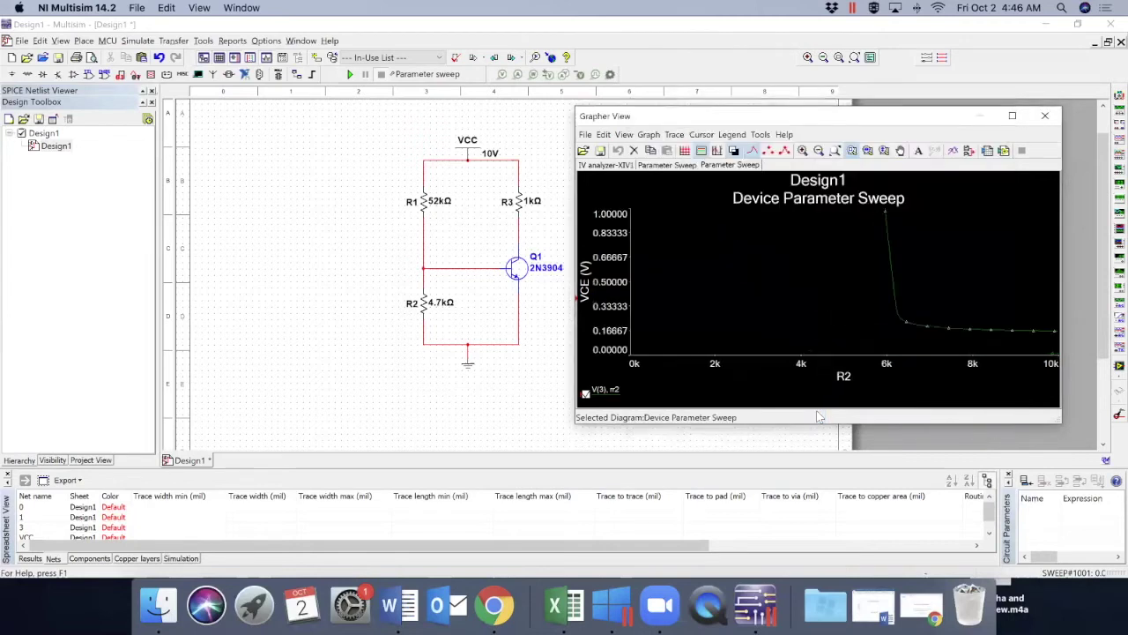
- Give the VCE axis 5 total ticks and label precision 0
{"action": "double_click", "coordinate": [615, 333]}
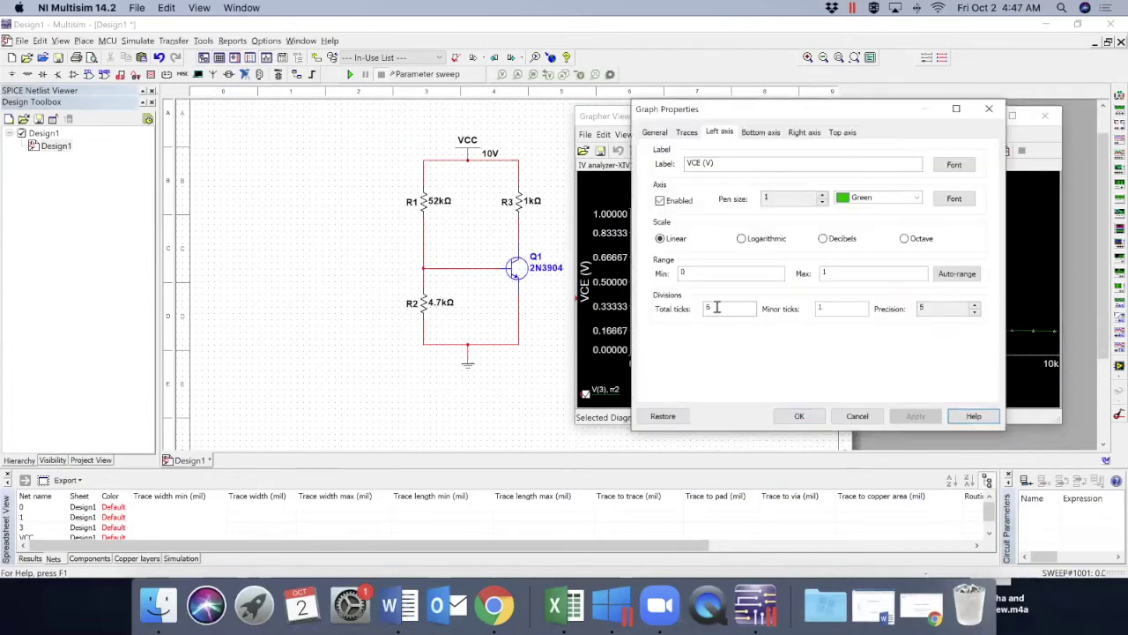
{"action": "left_click", "coordinate": [716, 307]}
{"action": "key", "text": "BackSpace"}
{"action": "type", "text": "5"}
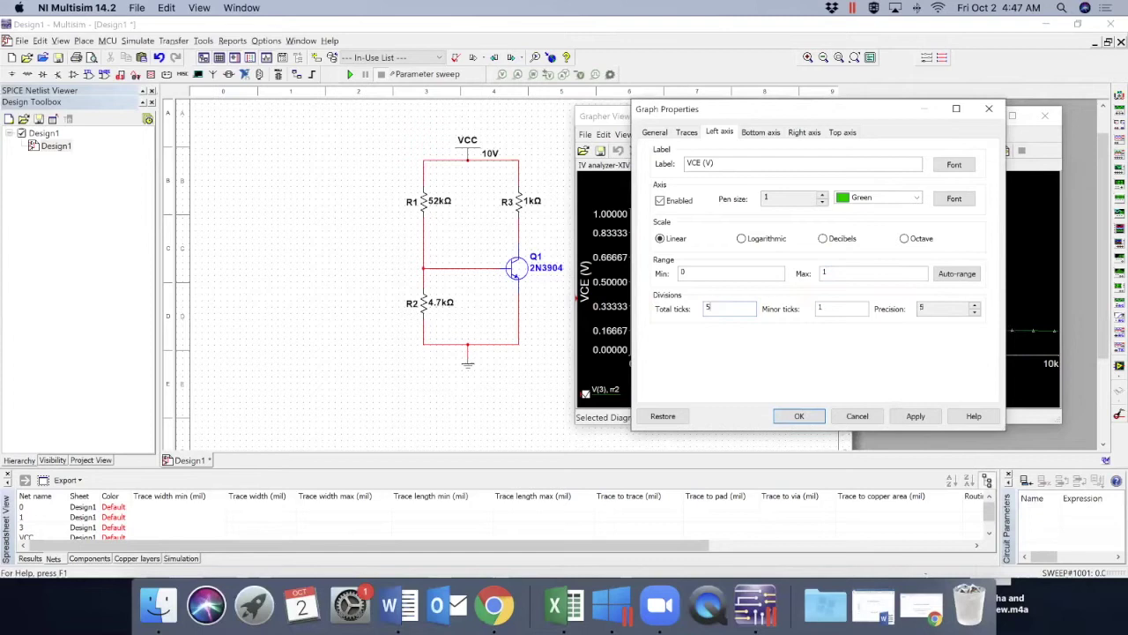
{"action": "left_click", "coordinate": [975, 315]}
{"action": "left_click", "coordinate": [975, 315]}
{"action": "left_click", "coordinate": [975, 315]}
{"action": "left_click", "coordinate": [975, 314]}
{"action": "left_click", "coordinate": [975, 315]}
{"action": "left_click", "coordinate": [798, 415]}
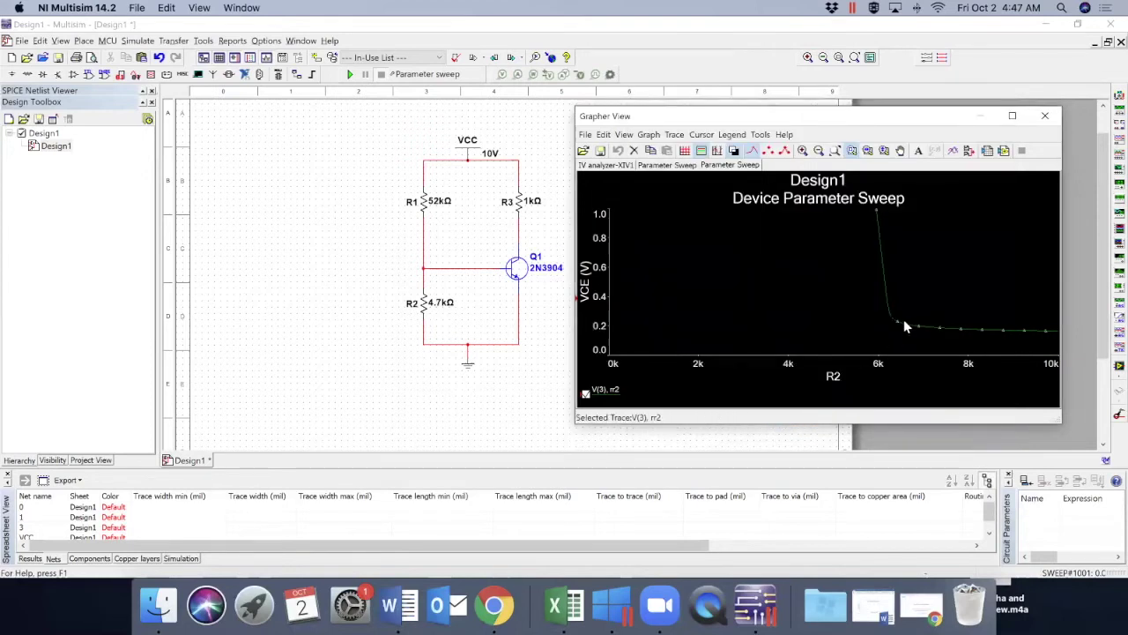
- Show grid lines on the R2 sweep plot and zoom back out to the 0–12 V VCE range
{"action": "left_click", "coordinate": [685, 152]}
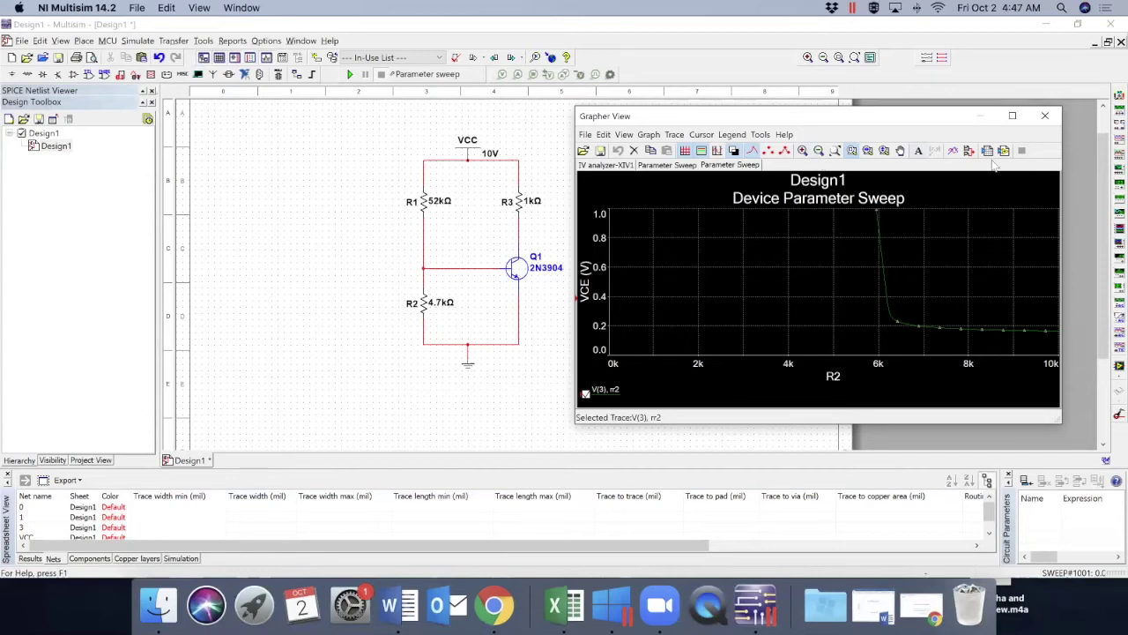
{"action": "left_click", "coordinate": [815, 153]}
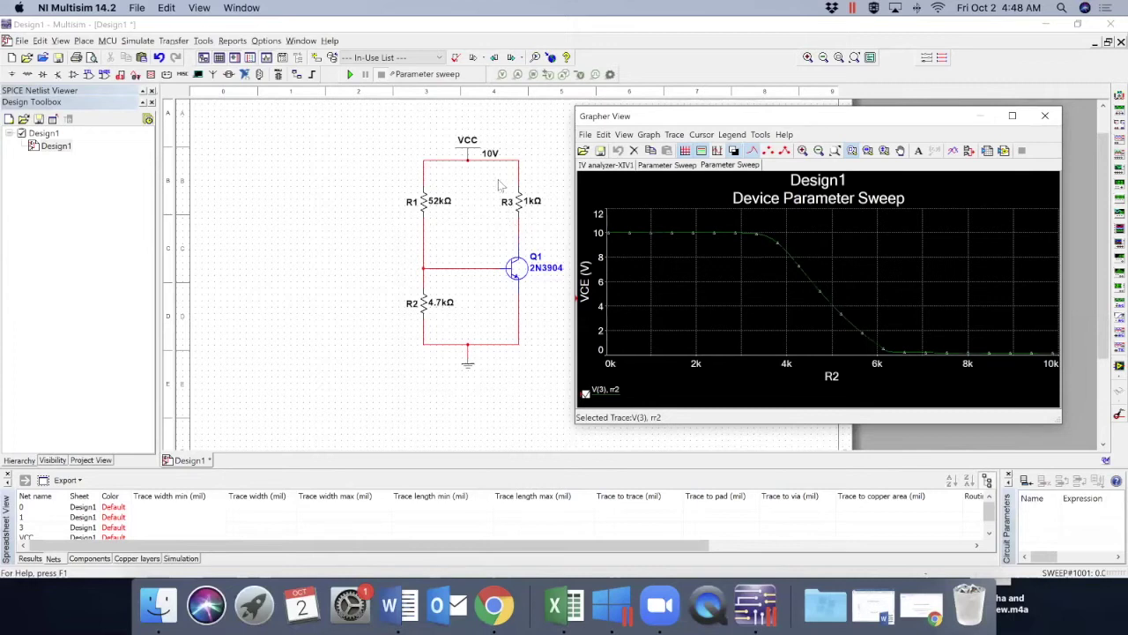
- Close the Grapher View and bring up the Analyses and simulation settings beside the schematic
{"action": "left_click", "coordinate": [679, 173]}
{"action": "left_click", "coordinate": [1043, 119]}
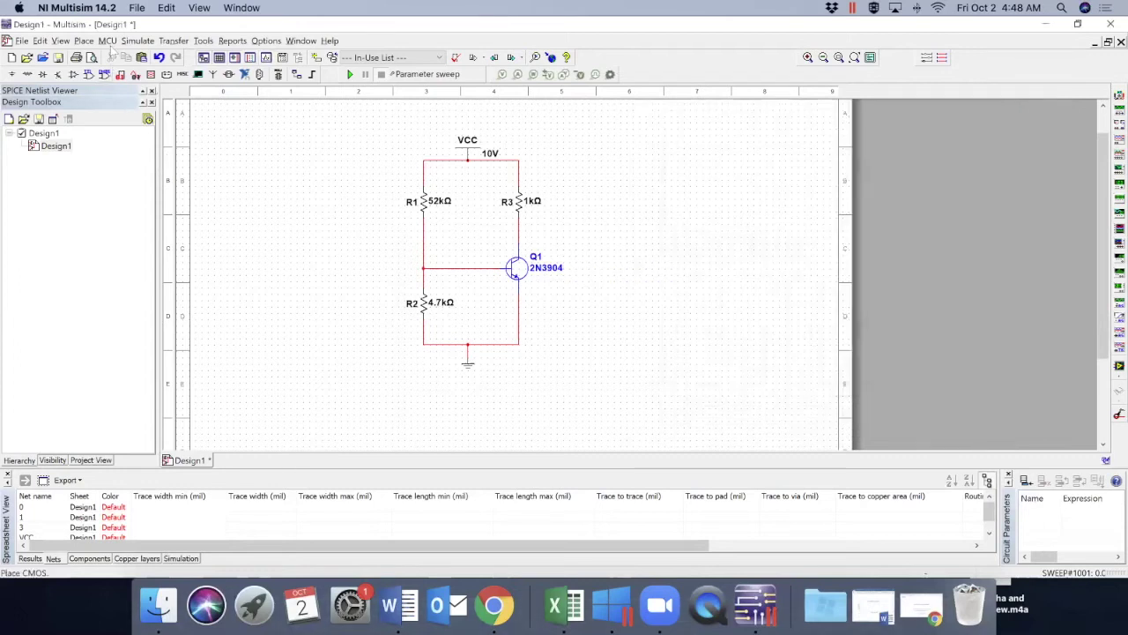
{"action": "left_click", "coordinate": [135, 42]}
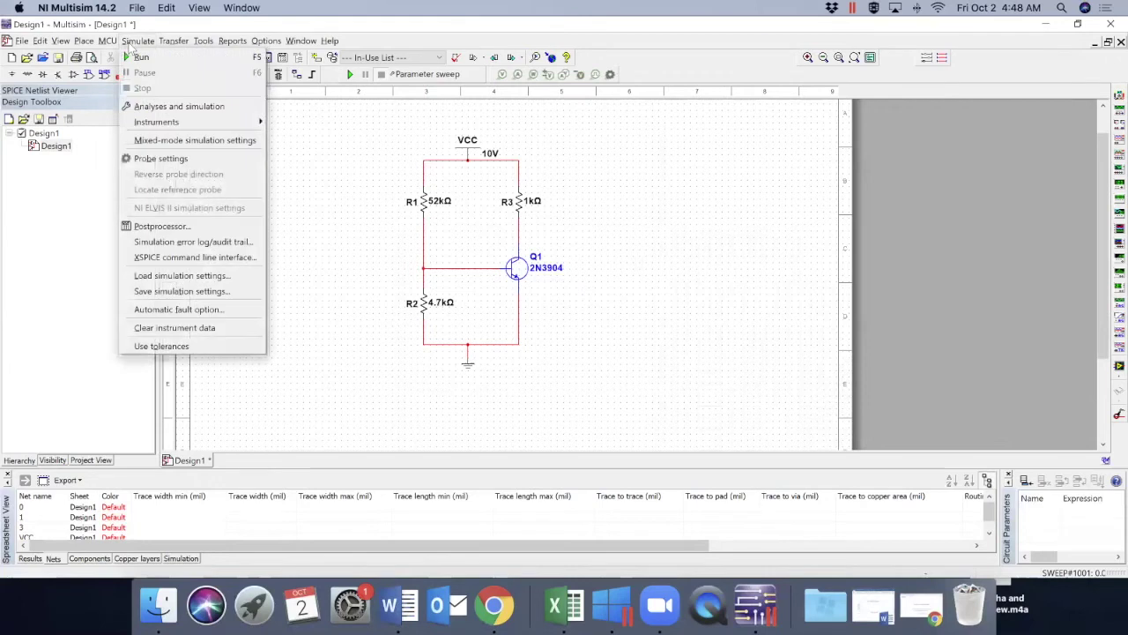
{"action": "left_click", "coordinate": [159, 107]}
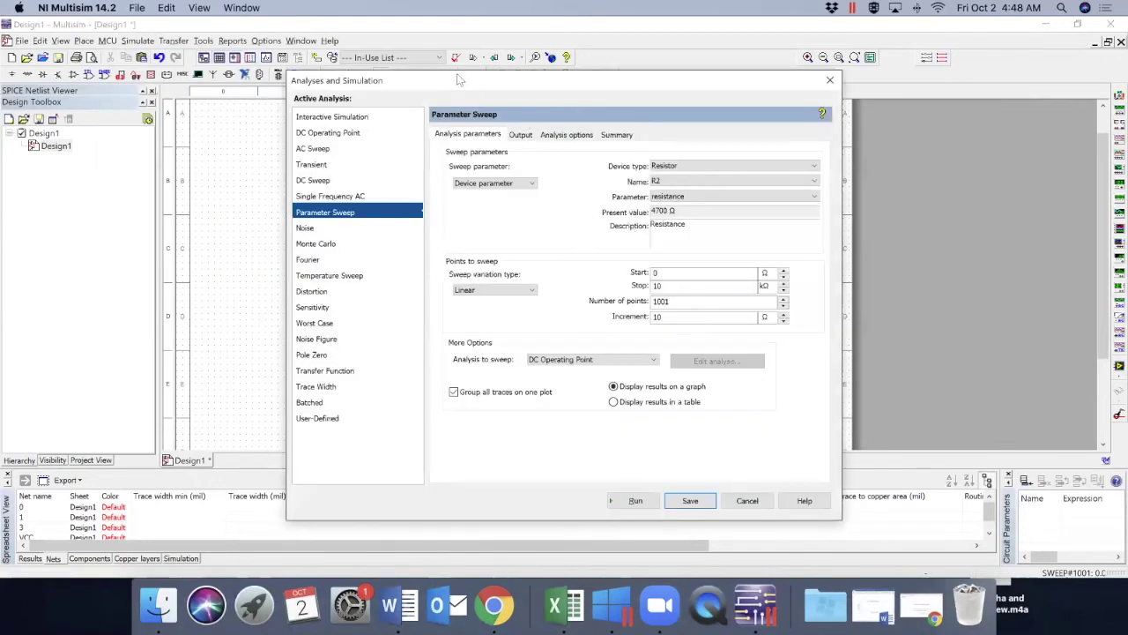
{"action": "left_click_drag", "start_coordinate": [457, 80], "coordinate": [805, 56]}
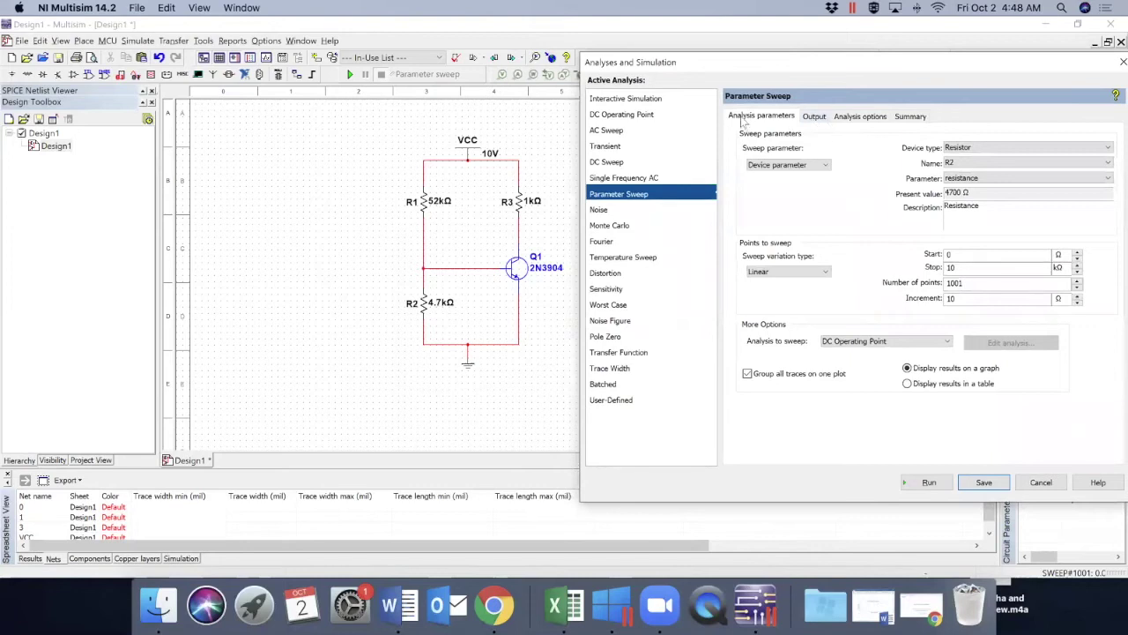
- Sweep R3 from 0 to 10 kΩ with the increment unit set to Ω
{"action": "left_click", "coordinate": [977, 164]}
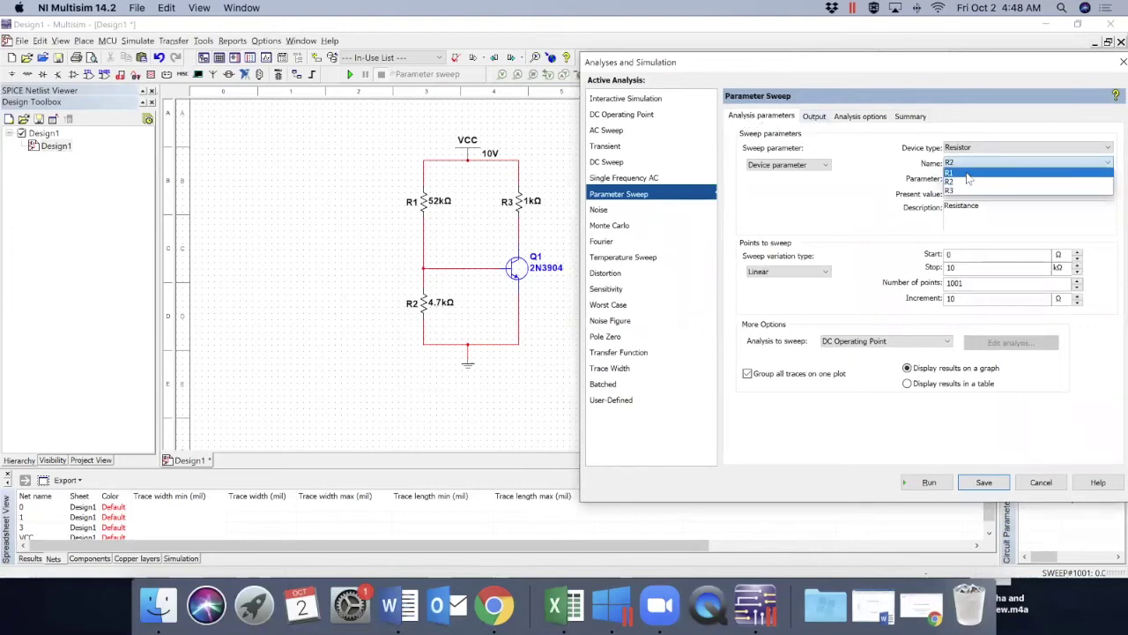
{"action": "left_click", "coordinate": [967, 191]}
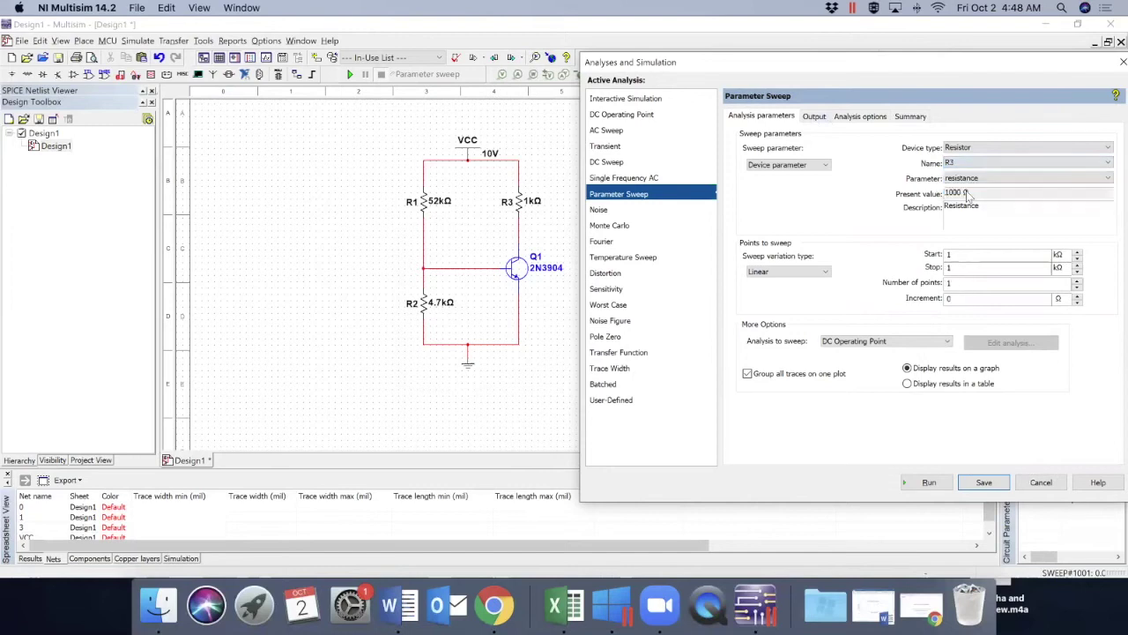
{"action": "left_click", "coordinate": [974, 257]}
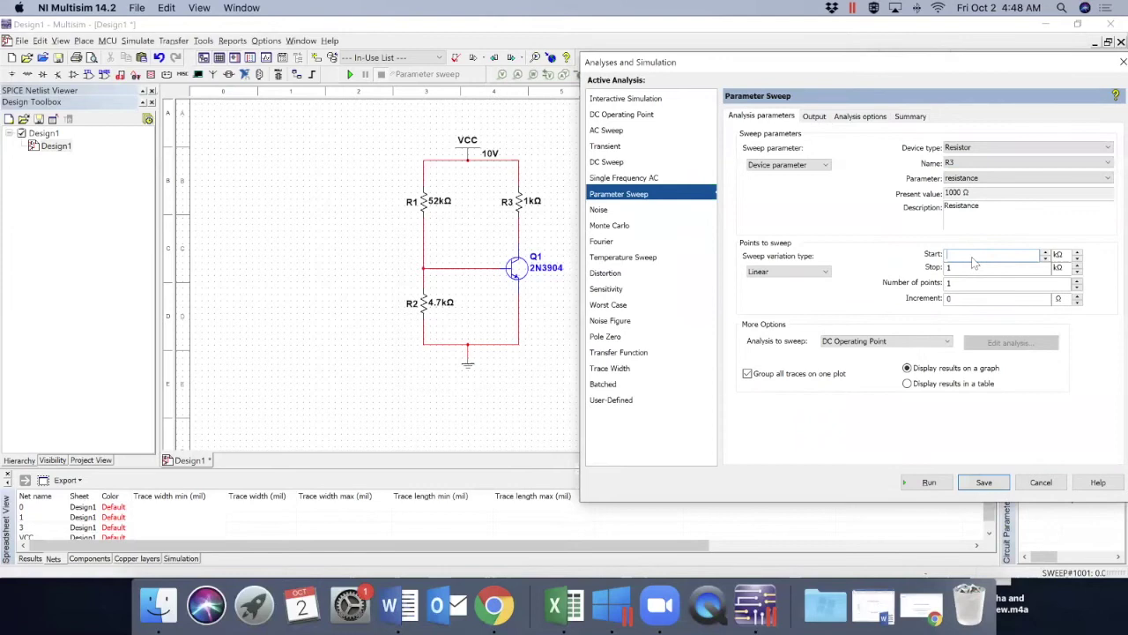
{"action": "type", "text": "0"}
{"action": "left_click", "coordinate": [962, 271]}
{"action": "type", "text": "1"}
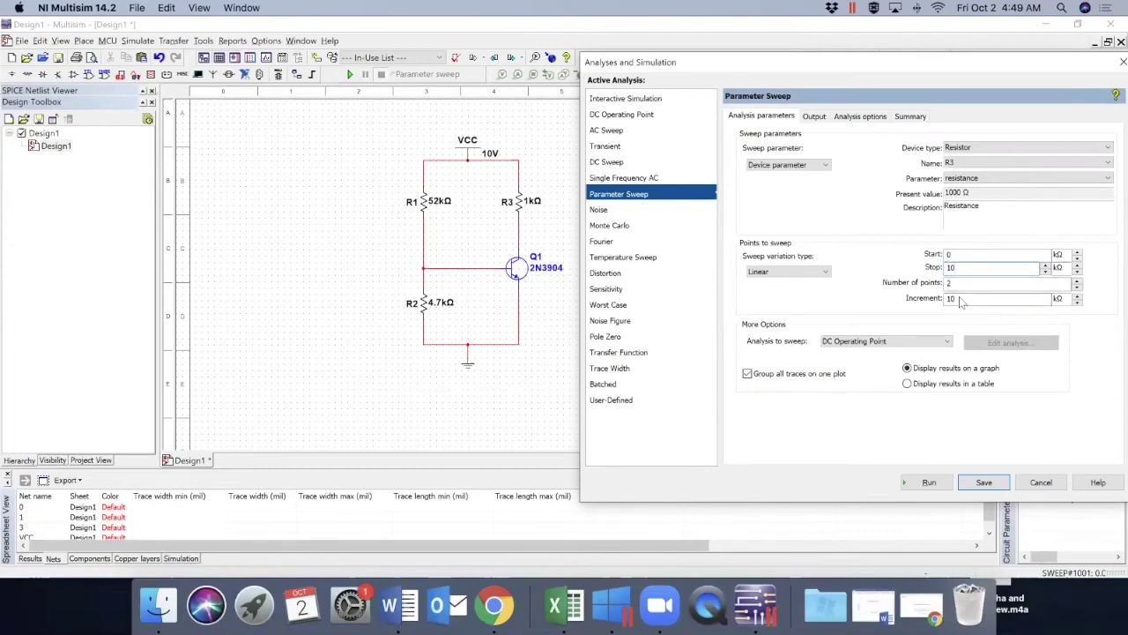
{"action": "left_click", "coordinate": [1063, 299]}
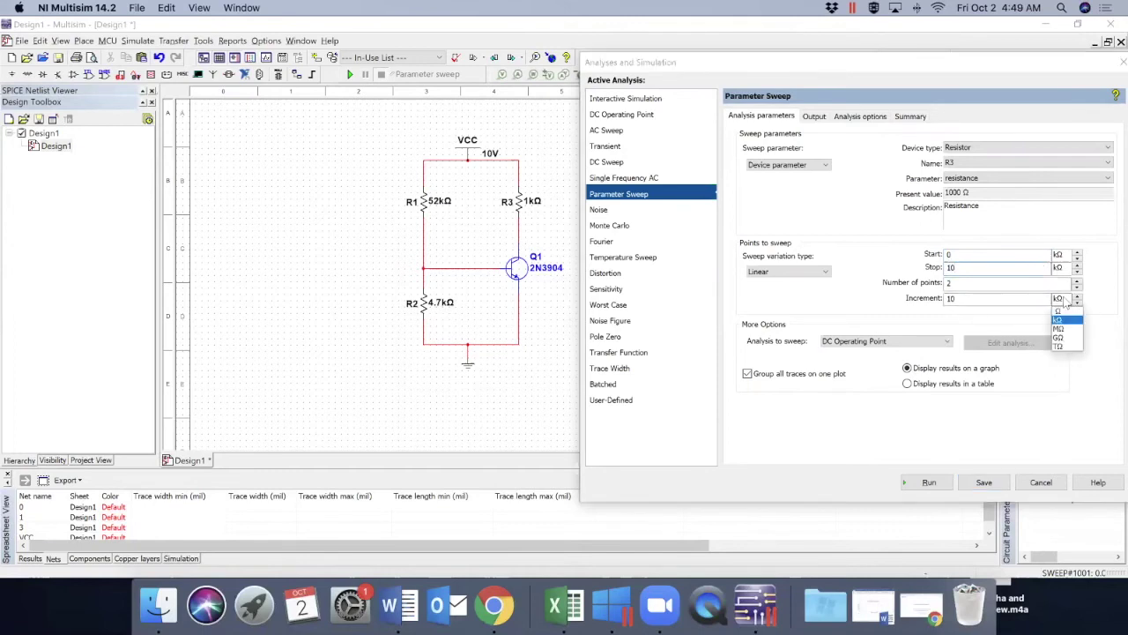
{"action": "left_click", "coordinate": [1058, 312]}
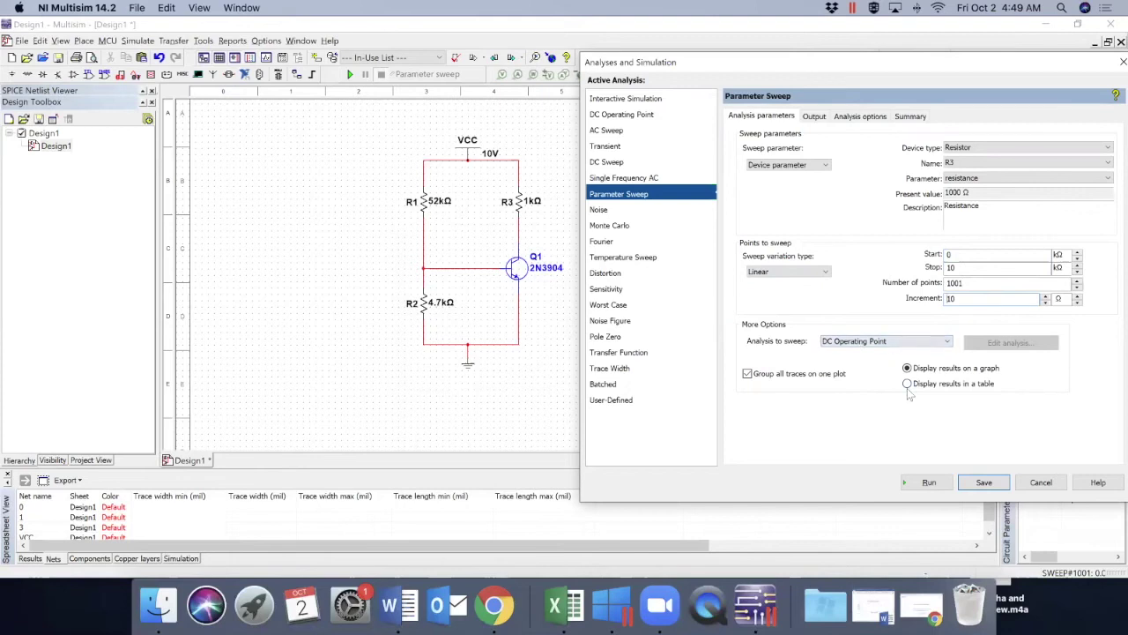
- Confirm V(3) is the selected output and run the R3 parameter sweep
{"action": "left_click", "coordinate": [815, 117]}
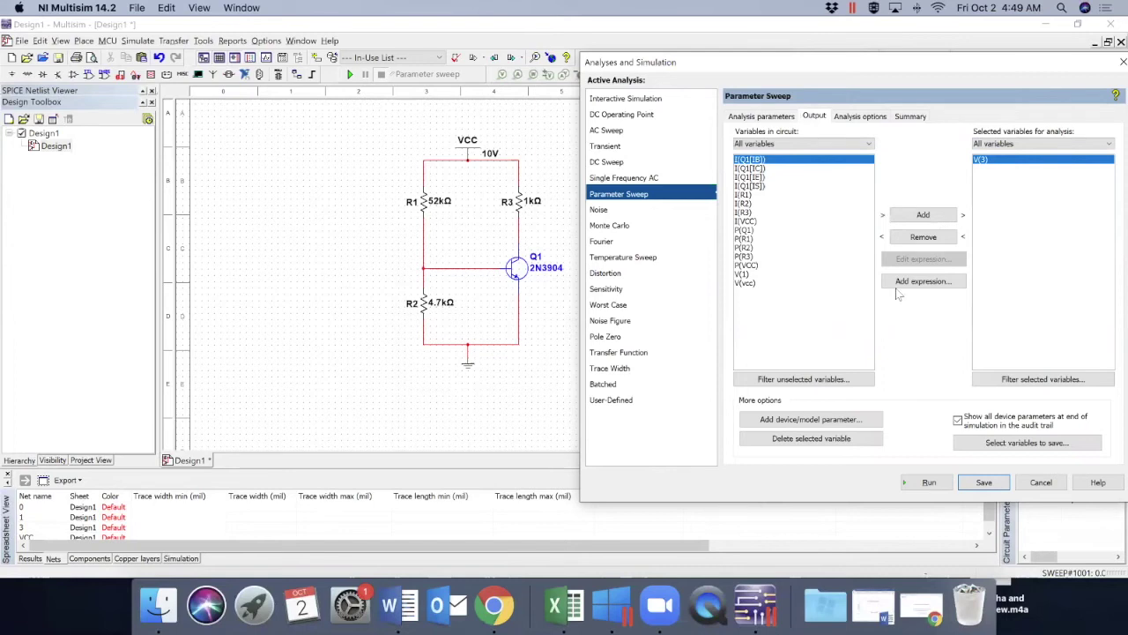
{"action": "left_click", "coordinate": [935, 486]}
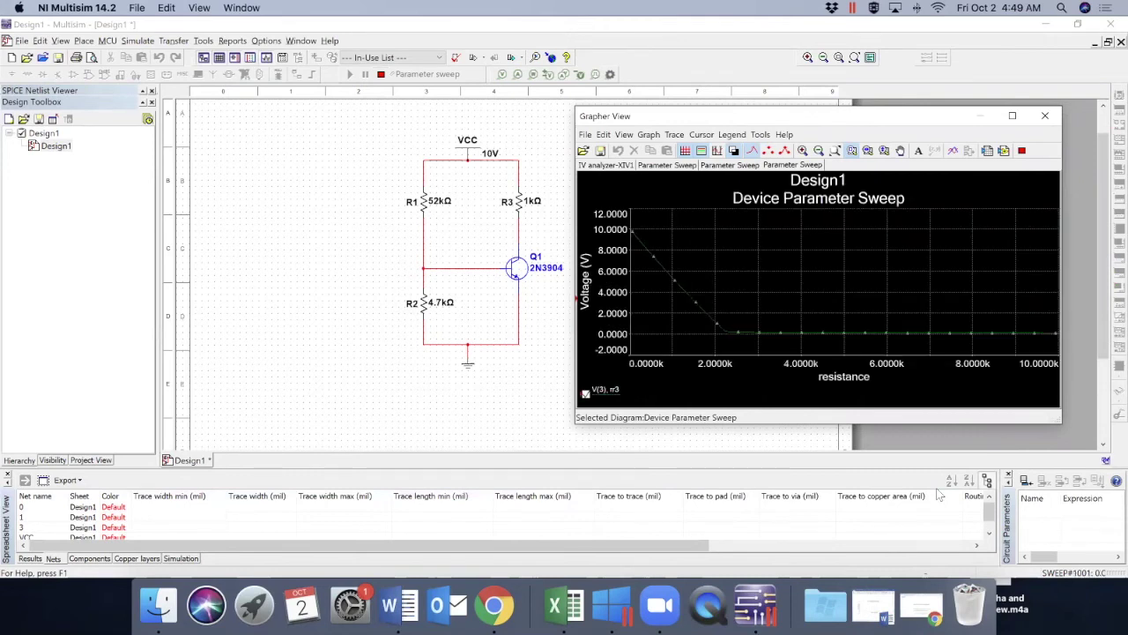
- Select the V(3), rr3 trace to inspect it, then close the Grapher View
{"action": "left_click", "coordinate": [609, 248]}
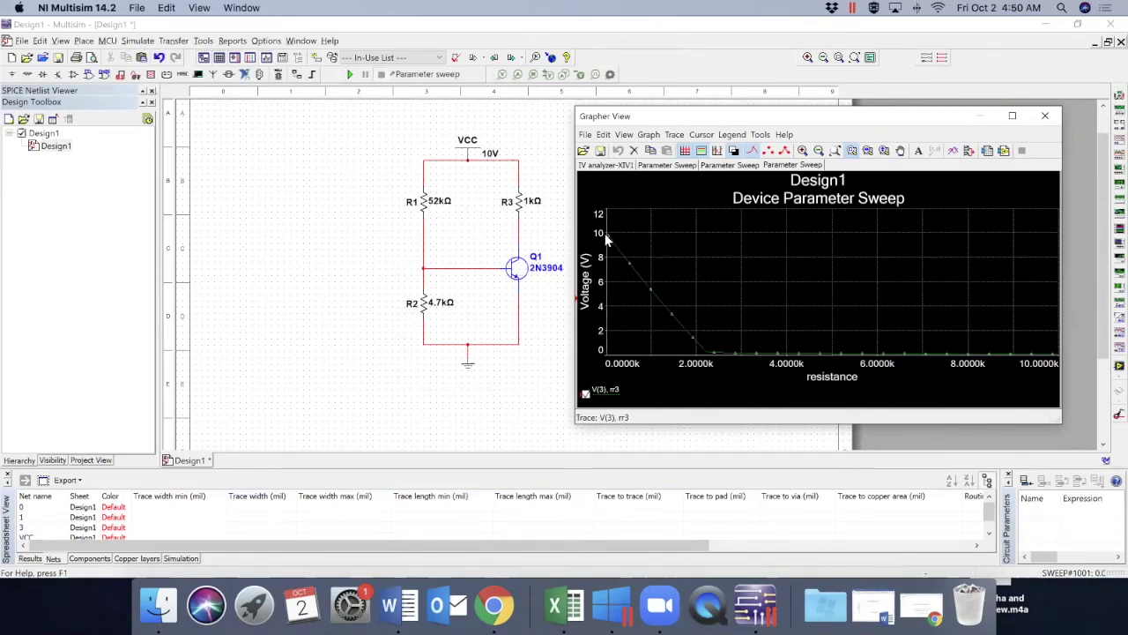
{"action": "left_click", "coordinate": [622, 263]}
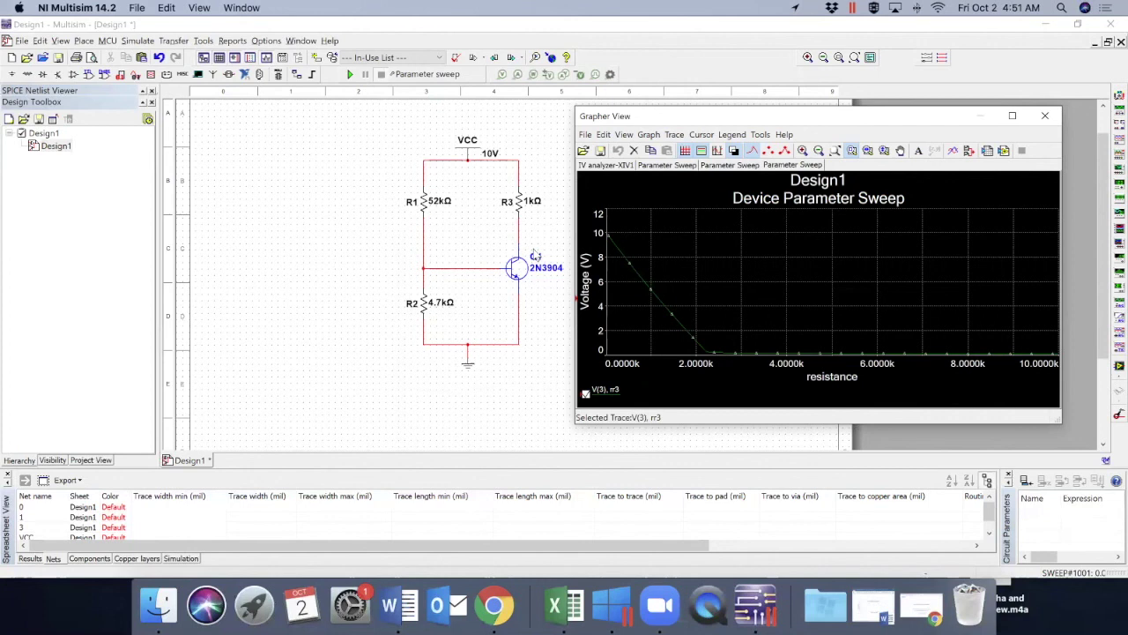
{"action": "left_click", "coordinate": [493, 261]}
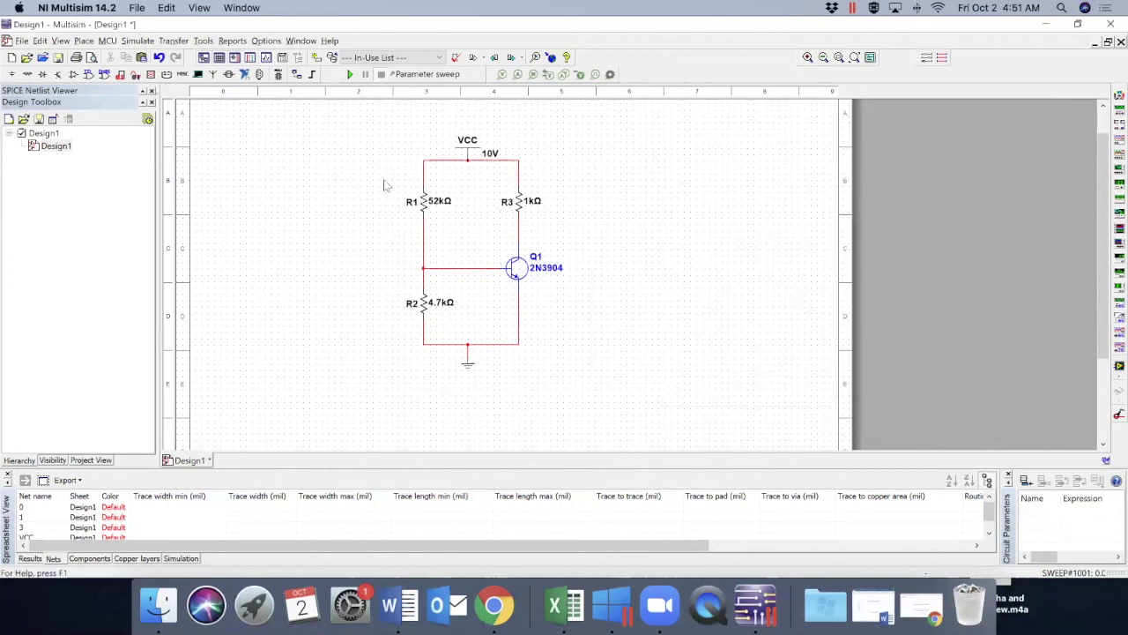